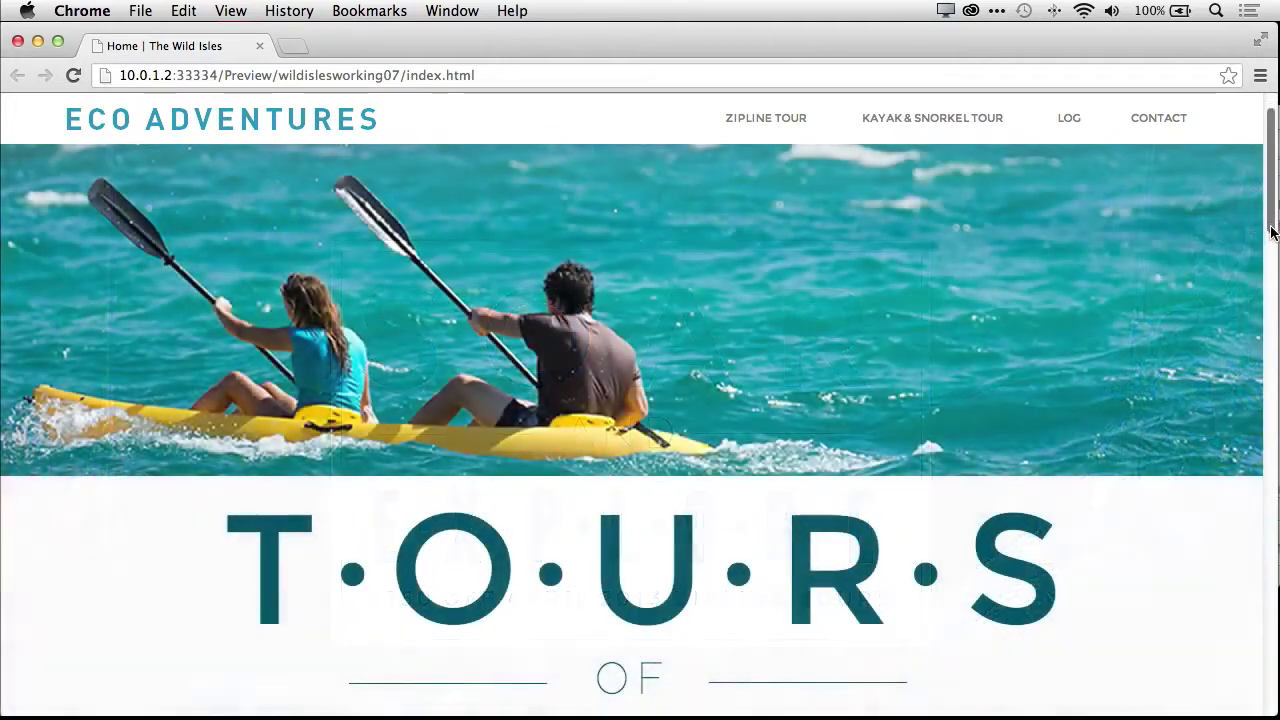
Step: Scroll the Chrome preview past the cliff-jump and LOG sections down to the beach photo
left_click_drag(1270, 218, 1273, 437)
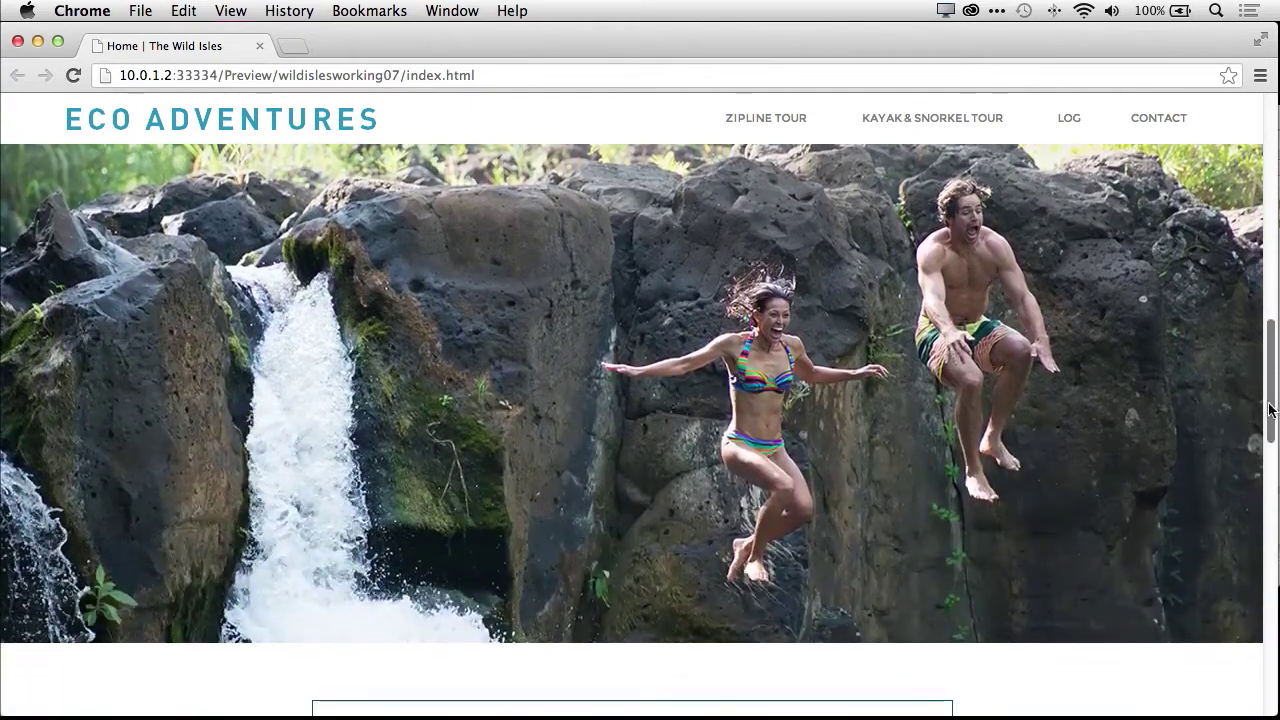
left_click_drag(1270, 385, 1274, 584)
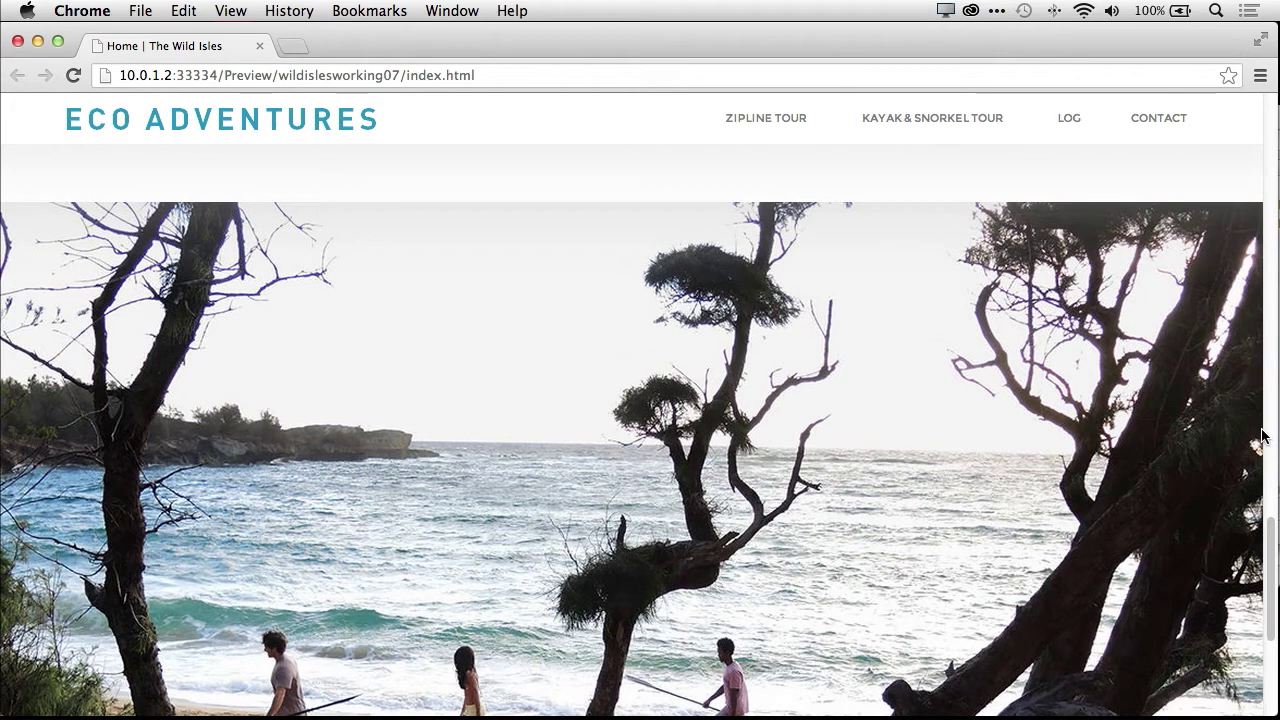
Step: Switch back to Muse and scroll the Home design down to the beach photo below the LOG block
key("super+Tab")
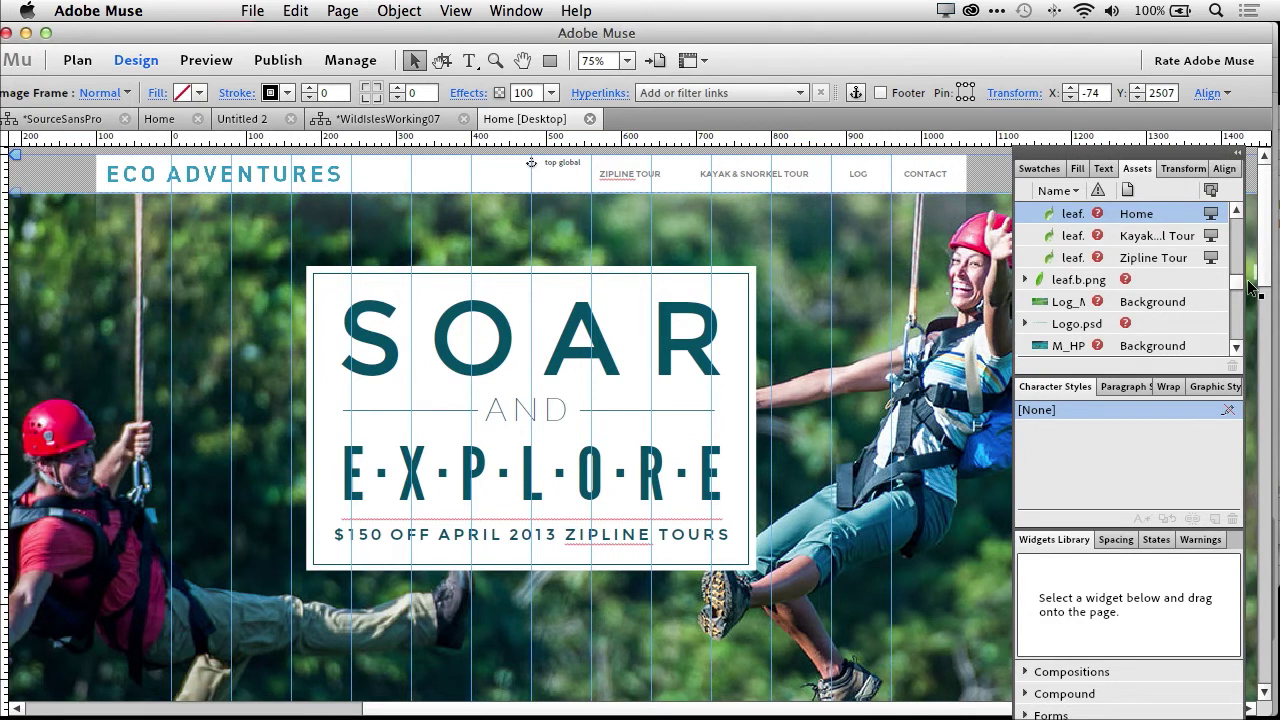
left_click_drag(1258, 274, 1273, 436)
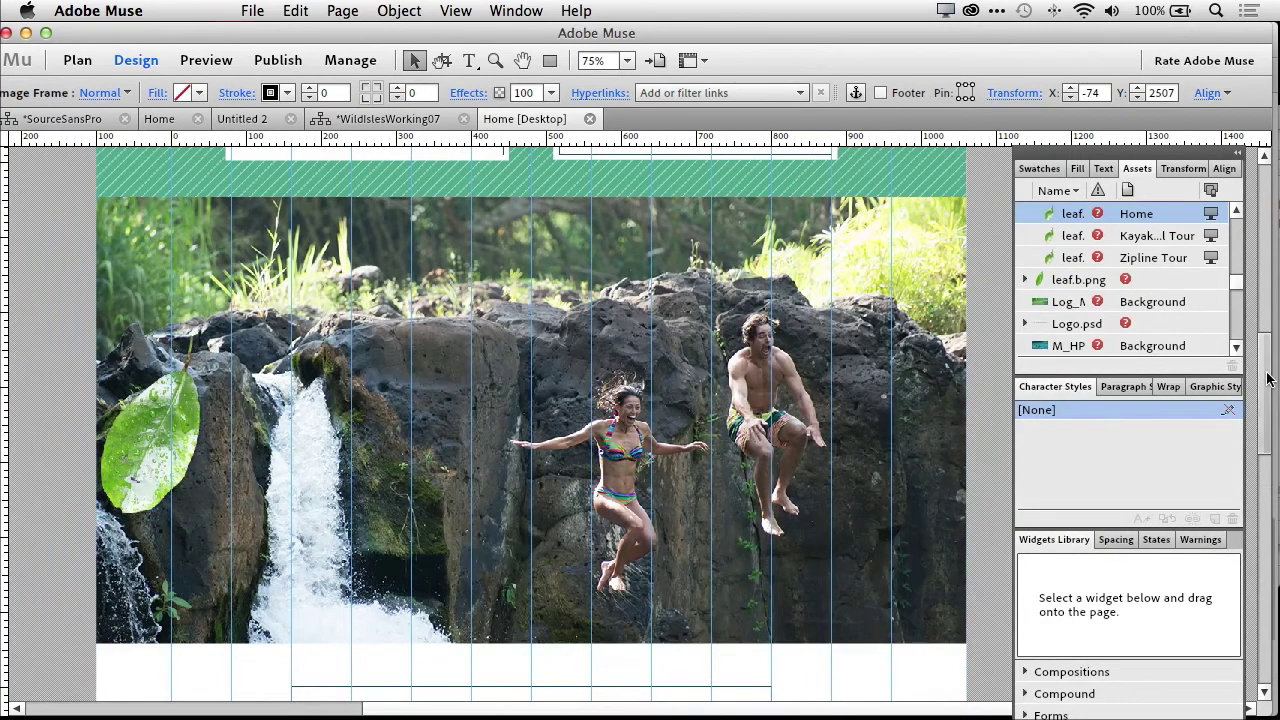
left_click_drag(1266, 378, 1275, 554)
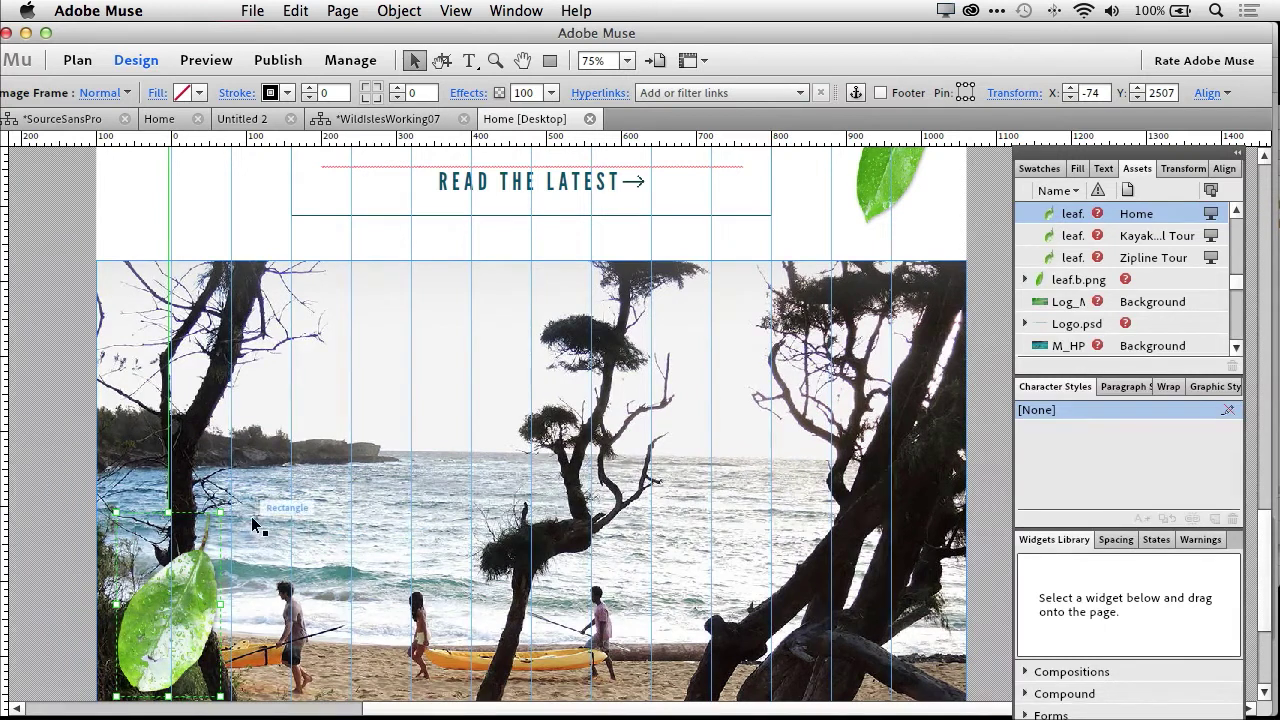
scroll(252, 525, "up", 4)
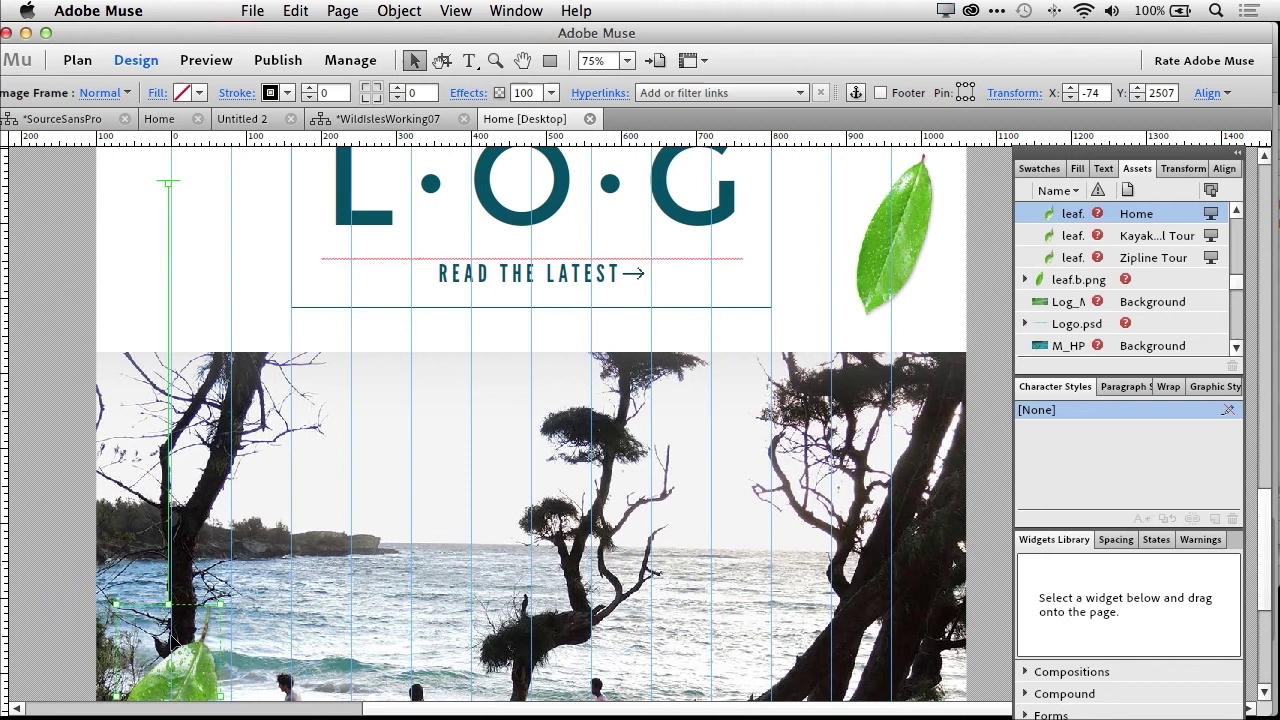
left_click(75, 530)
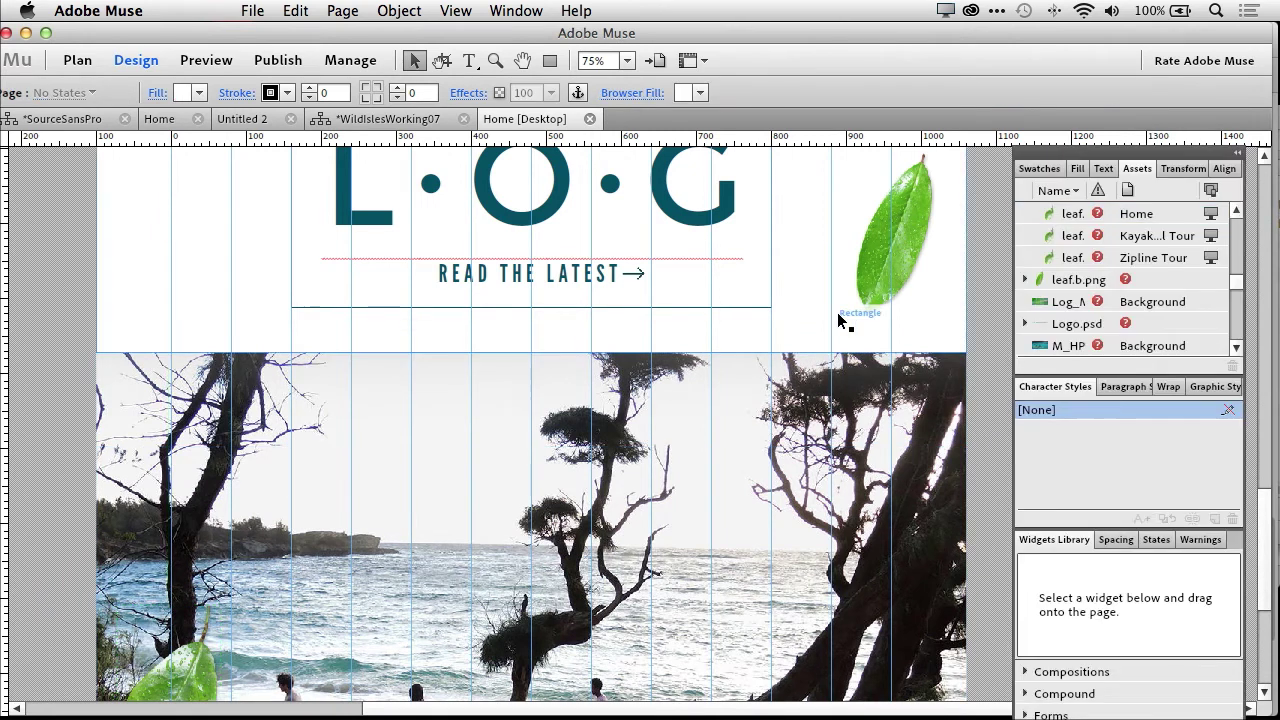
left_click(887, 267)
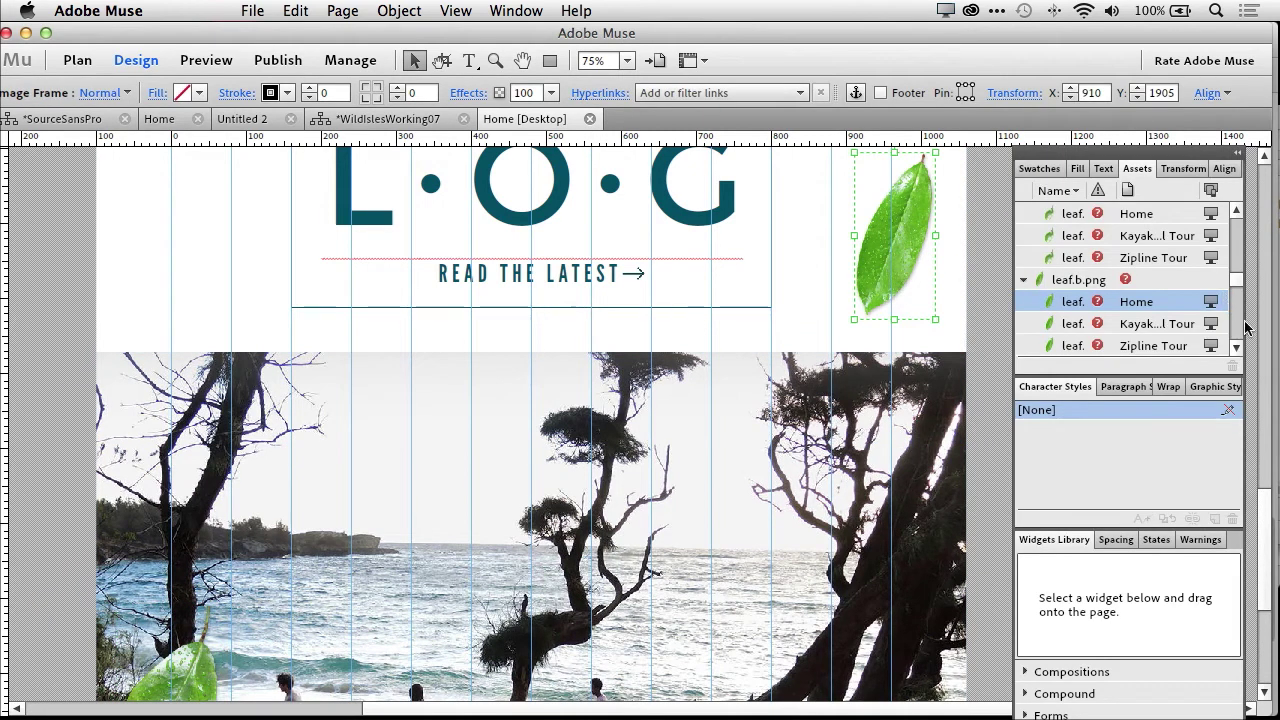
left_click_drag(1270, 507, 1265, 453)
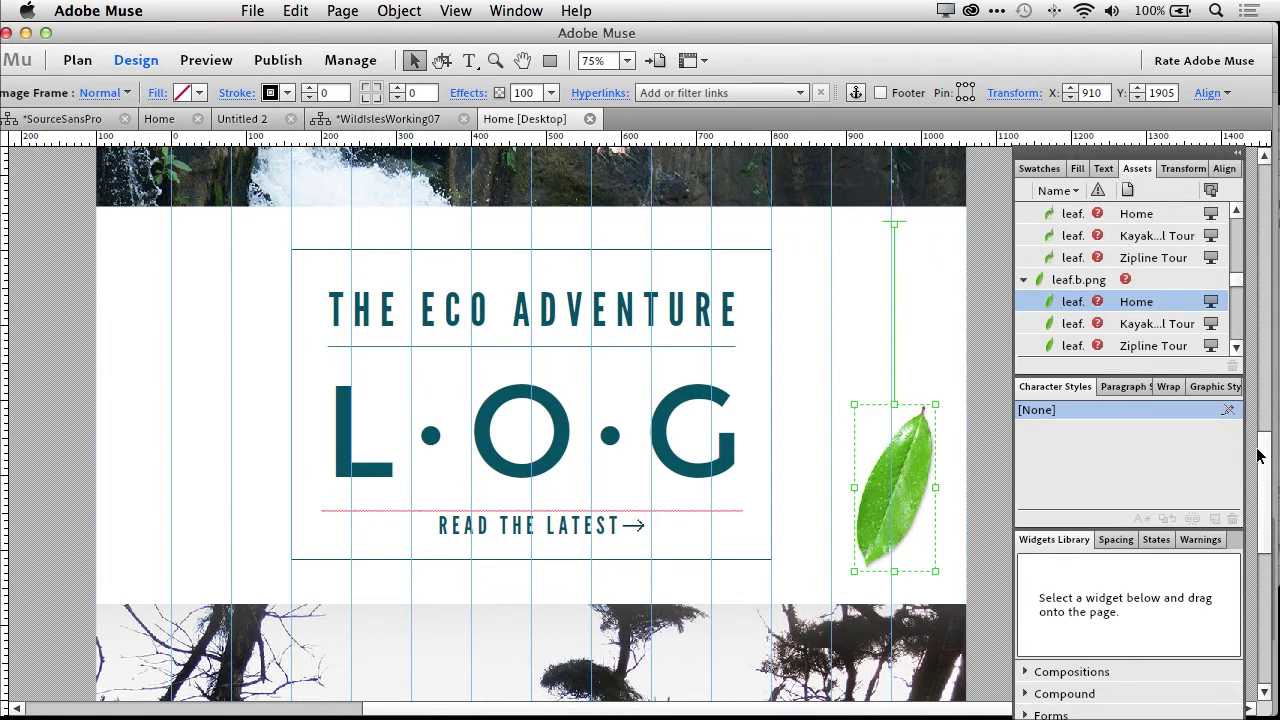
left_click_drag(1262, 455, 1272, 557)
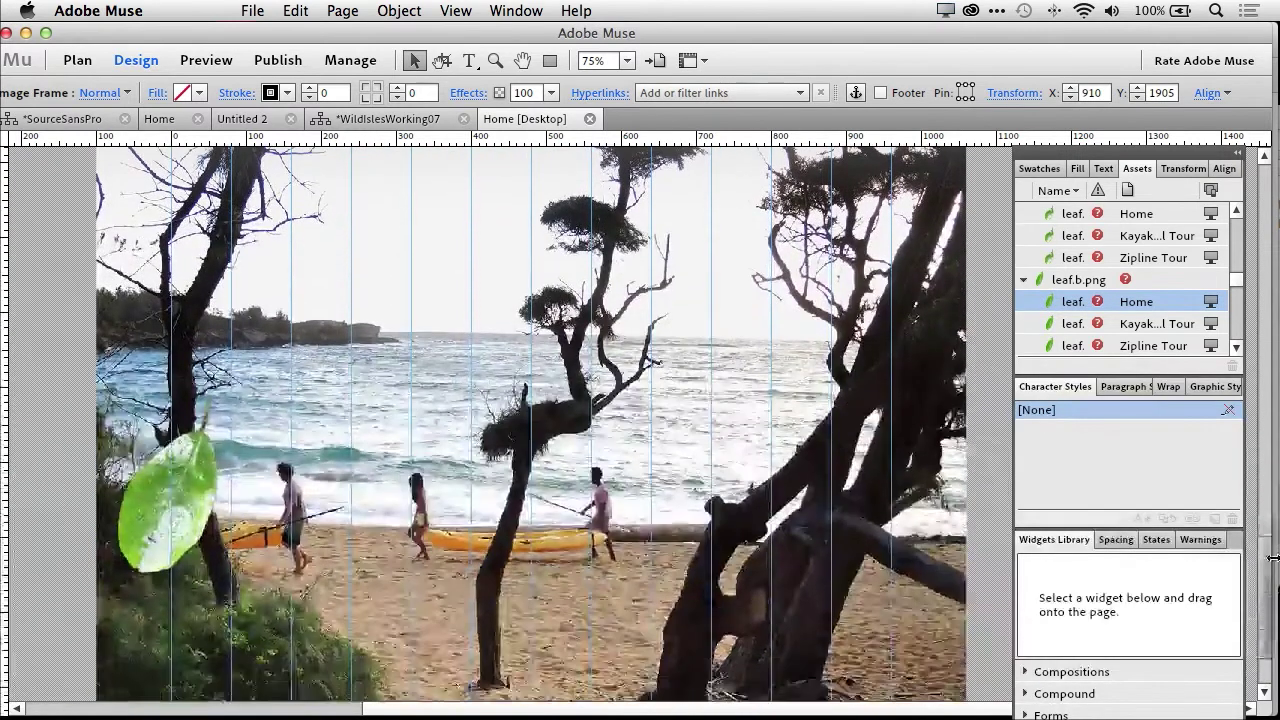
Step: Delete the beach photo's leaf and drop the pasteboard leaf onto its lower-left grass at X -19, Y 2517
left_click(175, 486)
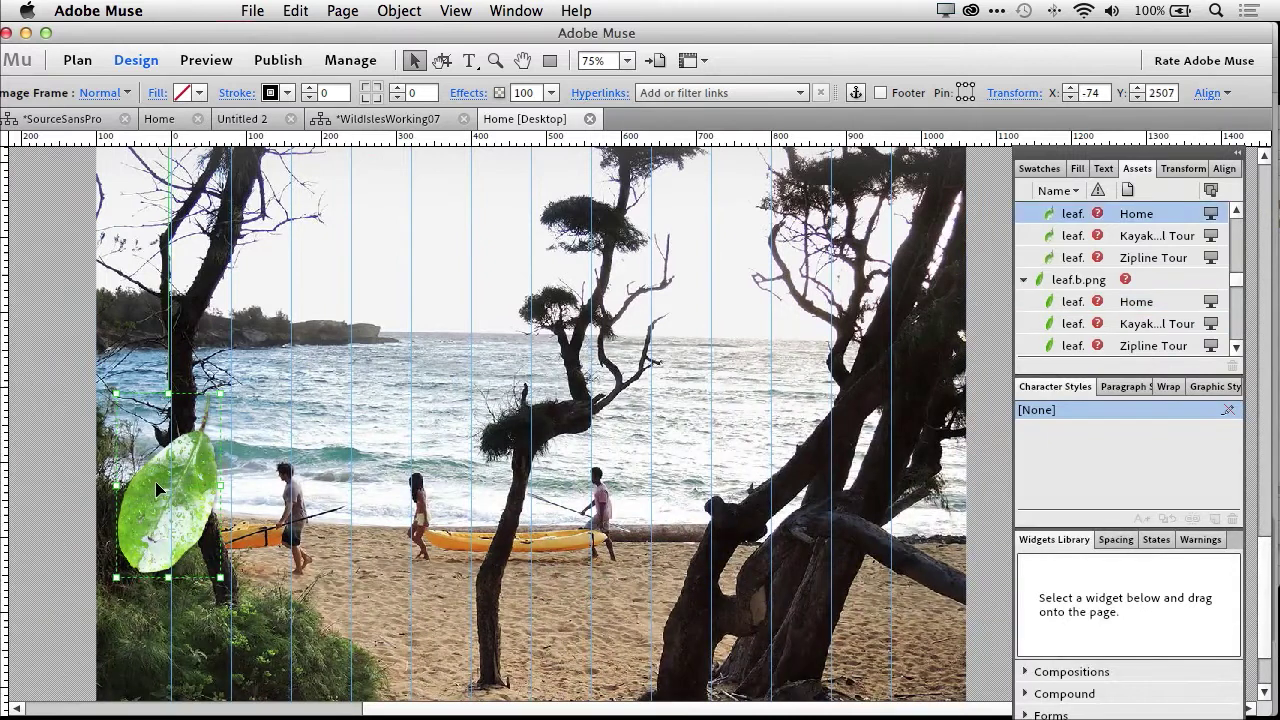
key("Delete")
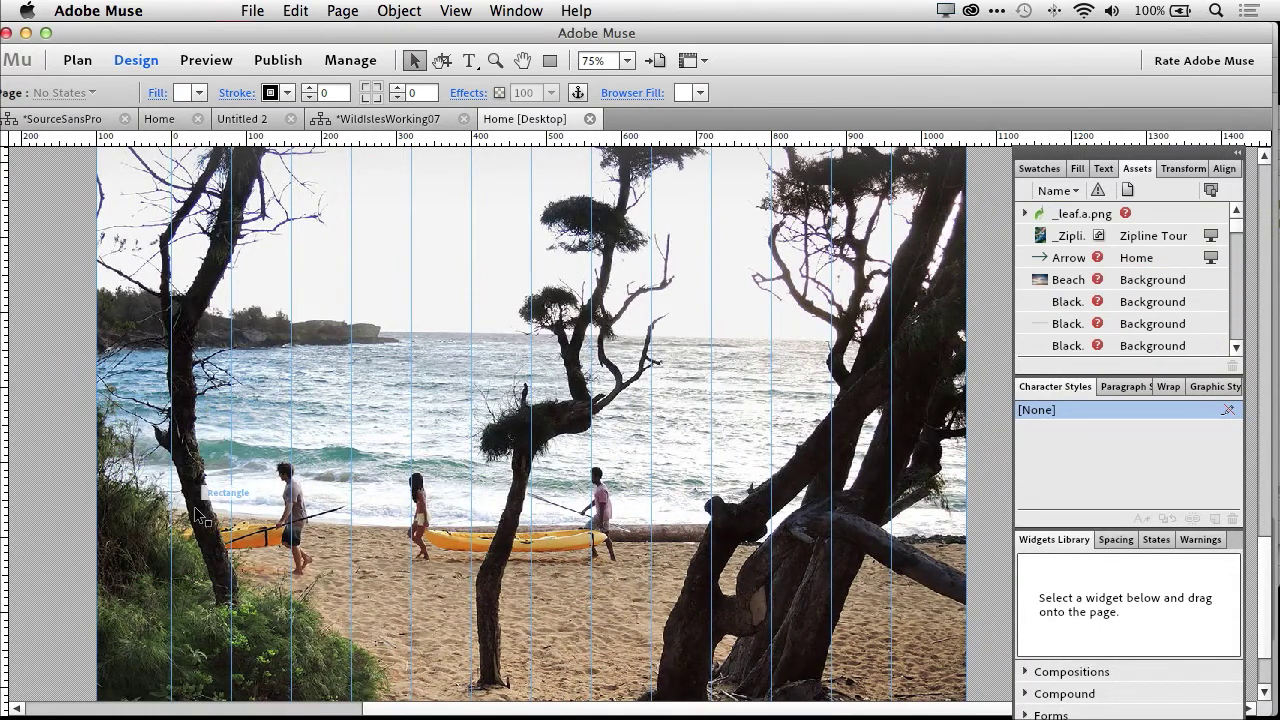
left_click_drag(412, 708, 62, 714)
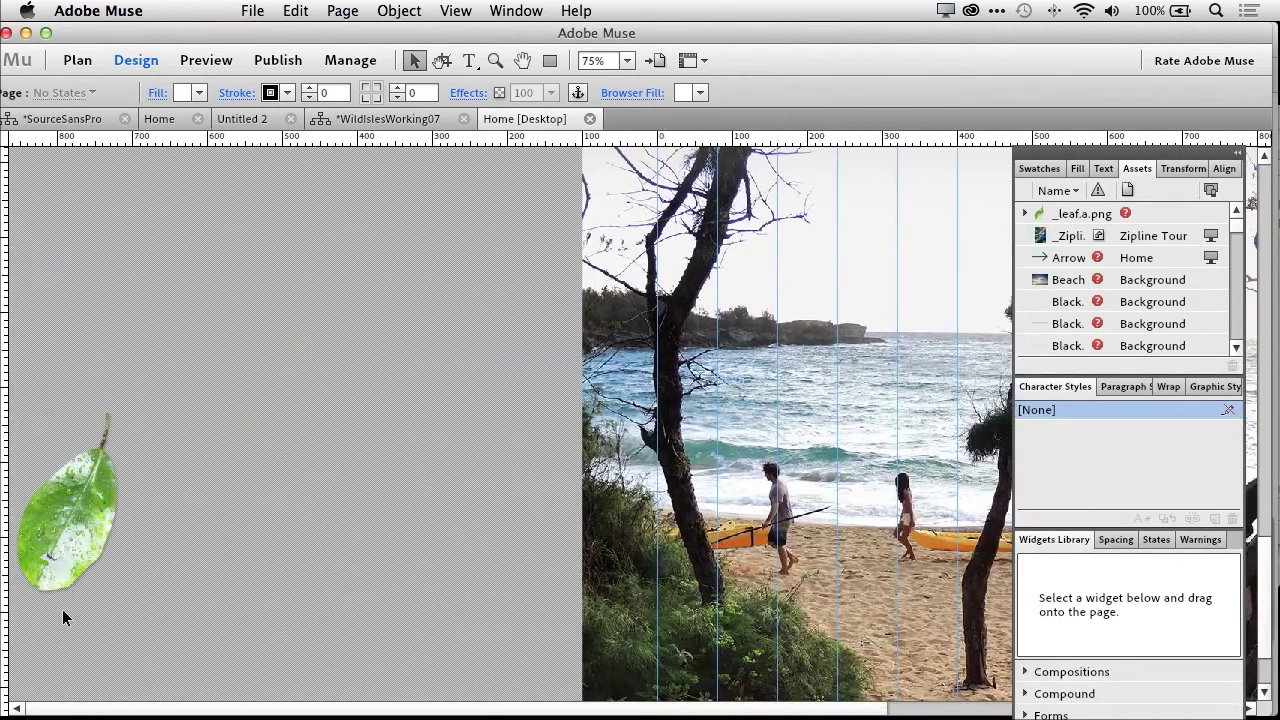
left_click_drag(47, 493, 689, 501)
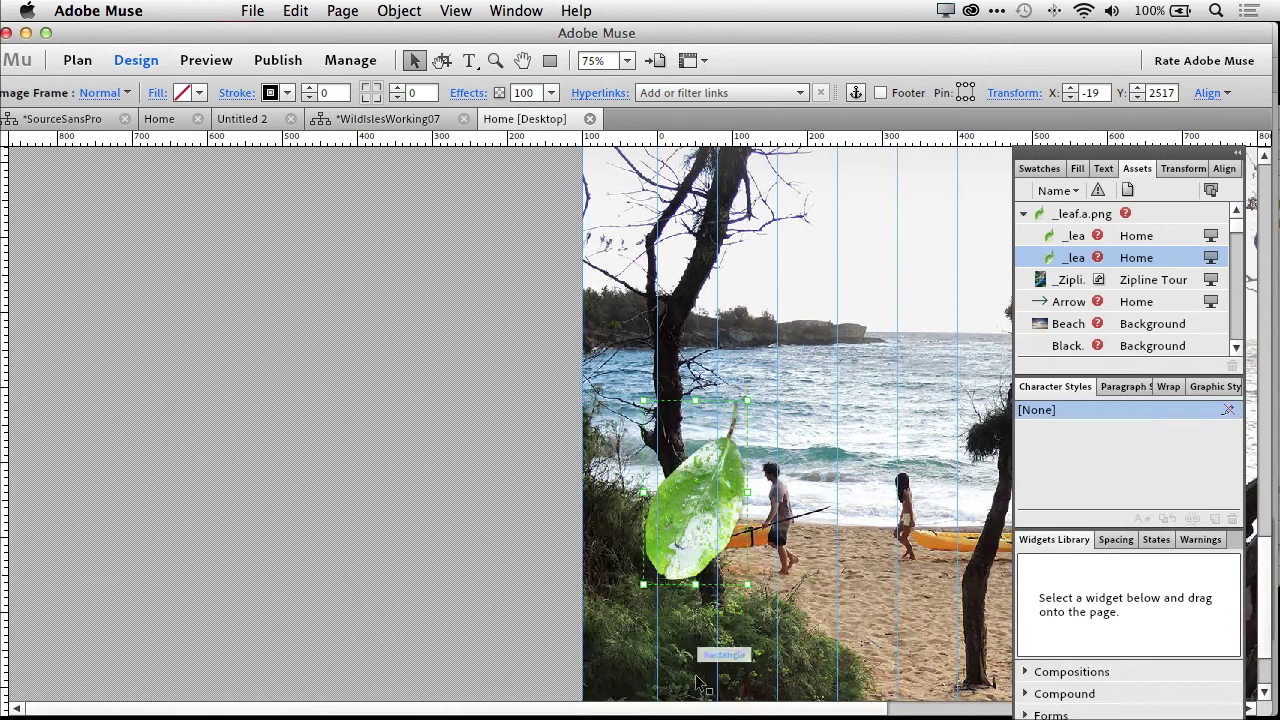
left_click_drag(701, 712, 900, 686)
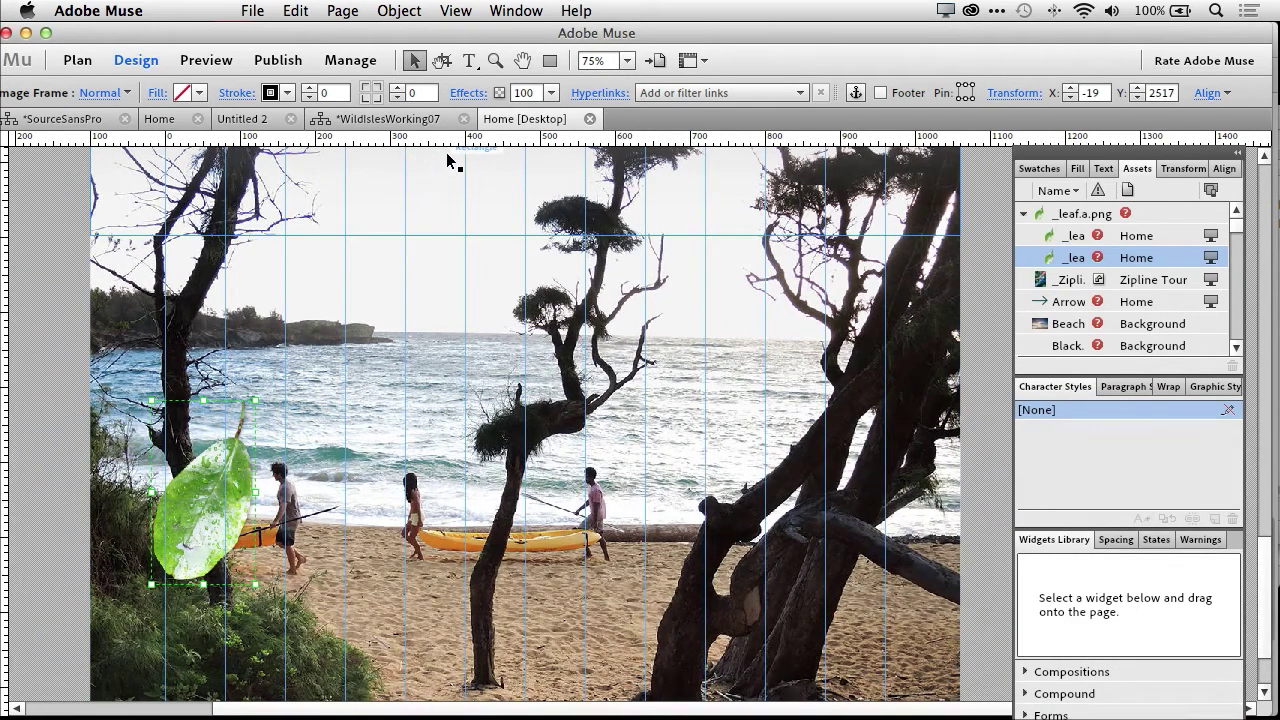
Step: Review the Shadow, Bevel and Glow effects, then enable Scroll Motion on the leaf (key 2194 px, speeds 2)
left_click(469, 93)
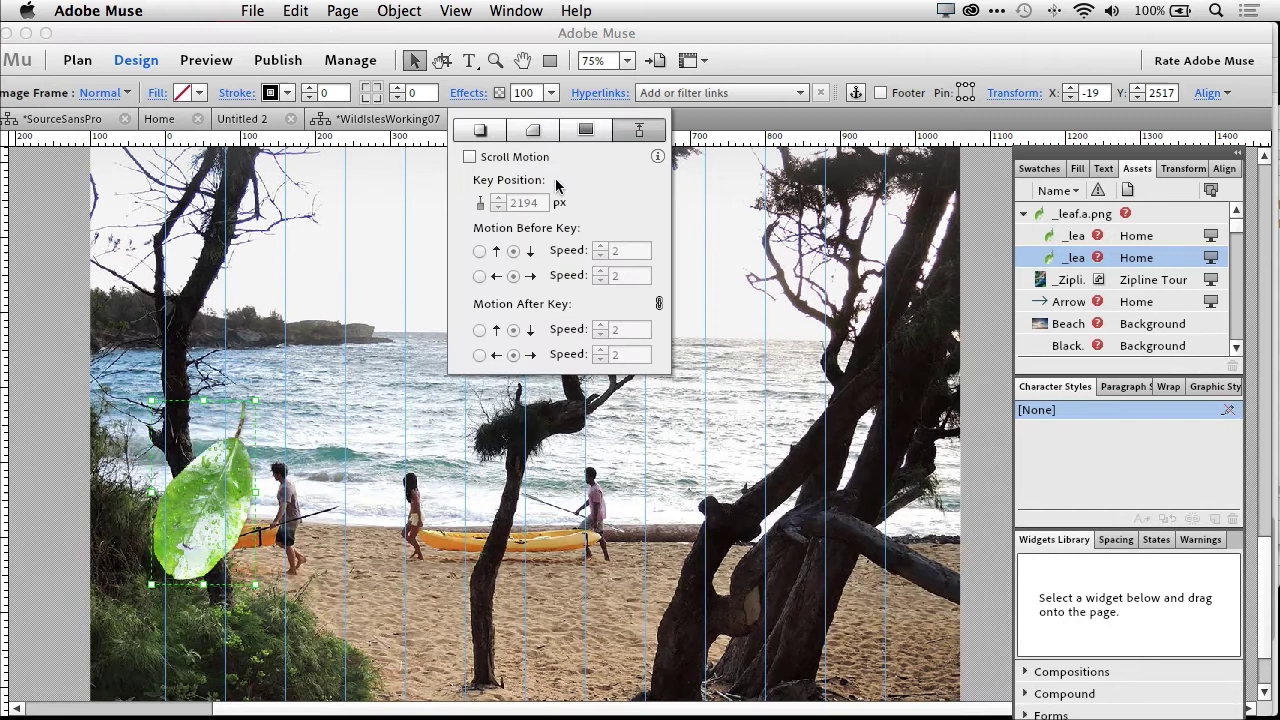
left_click(480, 130)
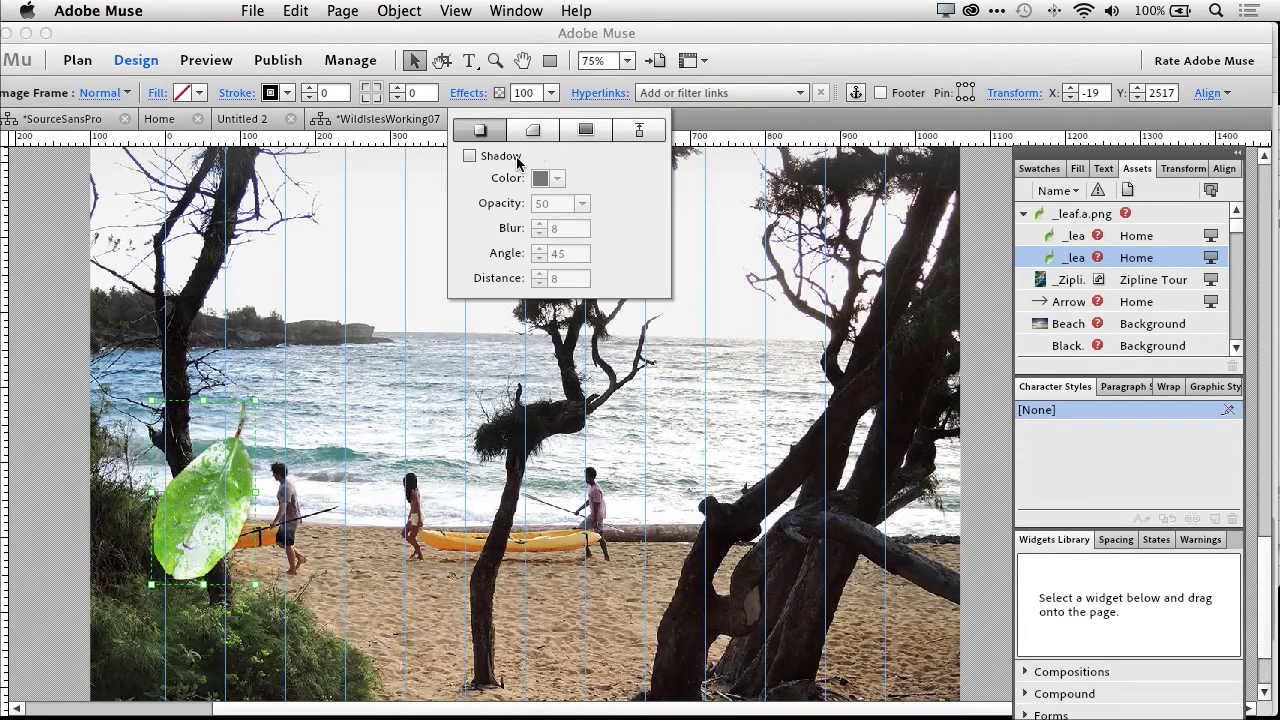
left_click(540, 133)
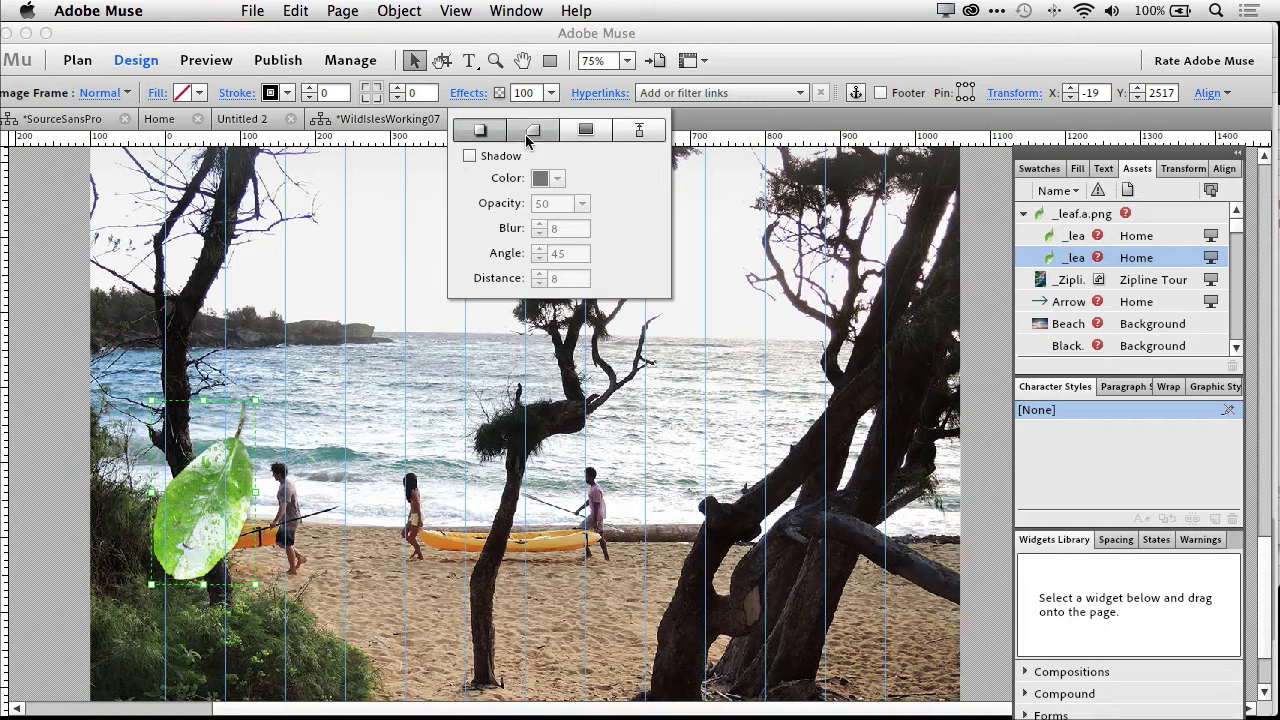
left_click(584, 131)
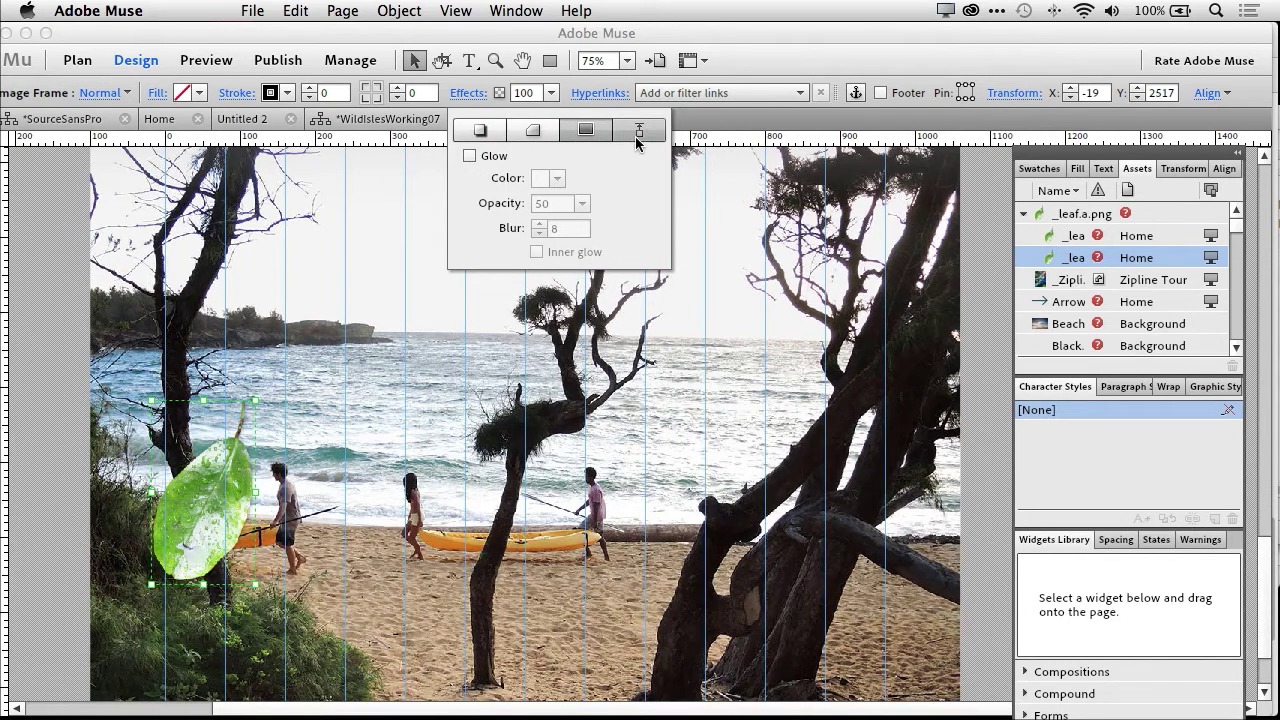
left_click(639, 131)
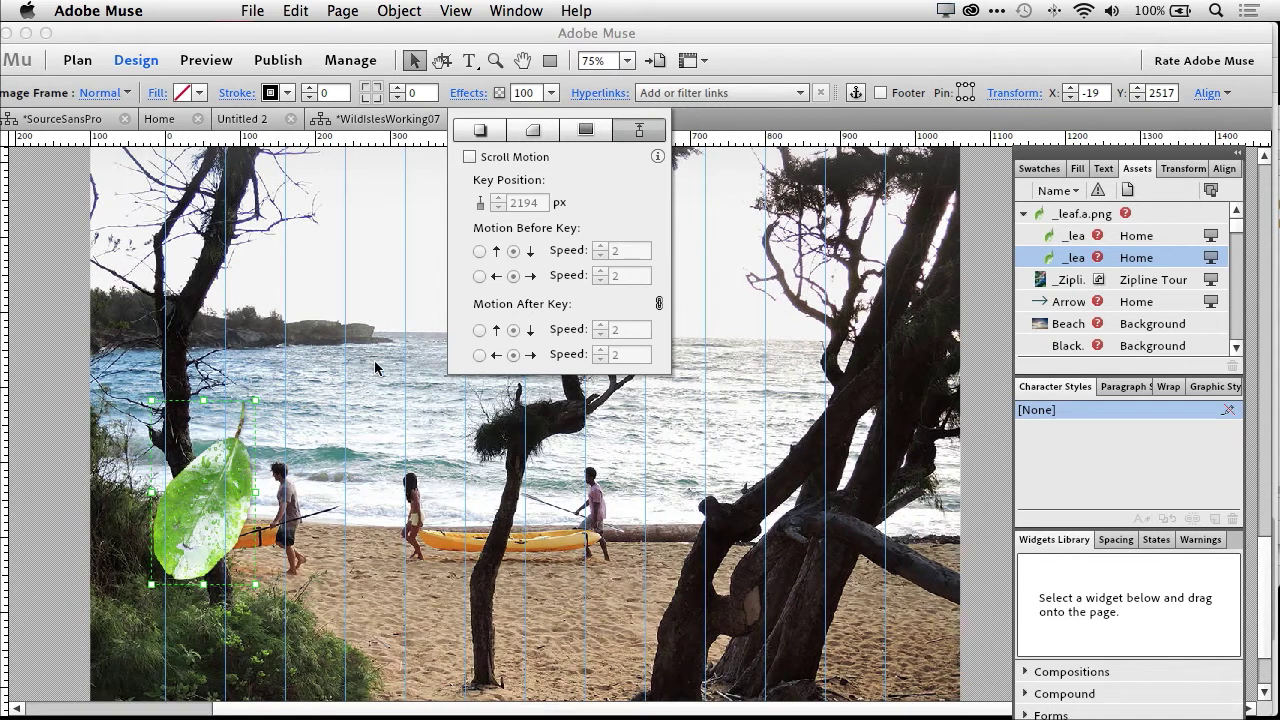
left_click(524, 160)
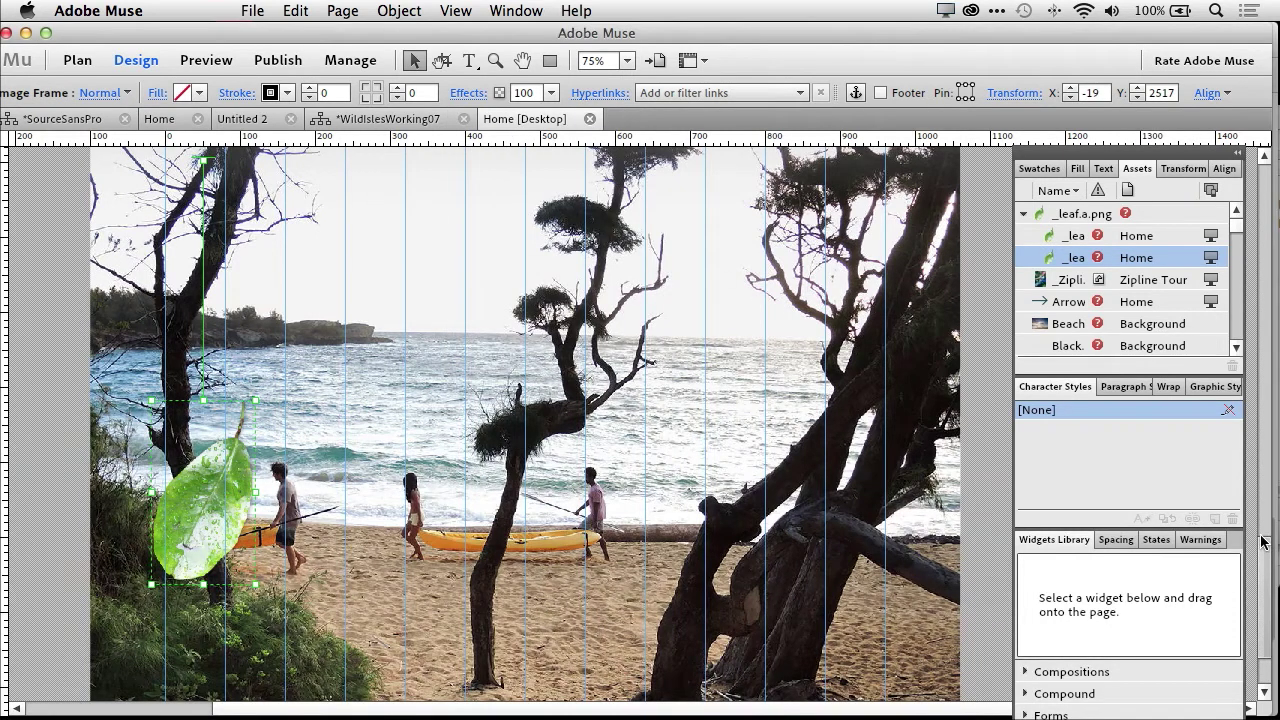
Step: Scroll up to the L·O·G heading and reopen the leaf's Scroll Motion settings (key 2194 px, speeds 2)
left_click_drag(1264, 537, 1258, 475)
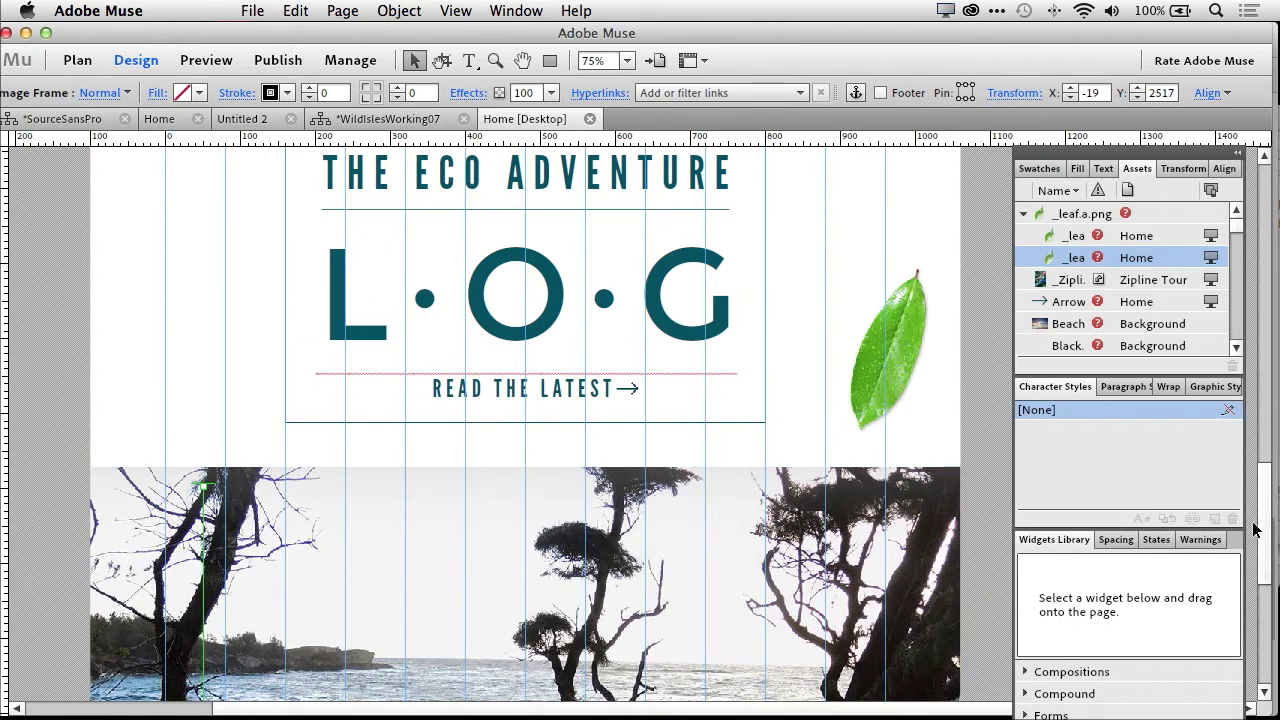
left_click_drag(1254, 530, 1258, 540)
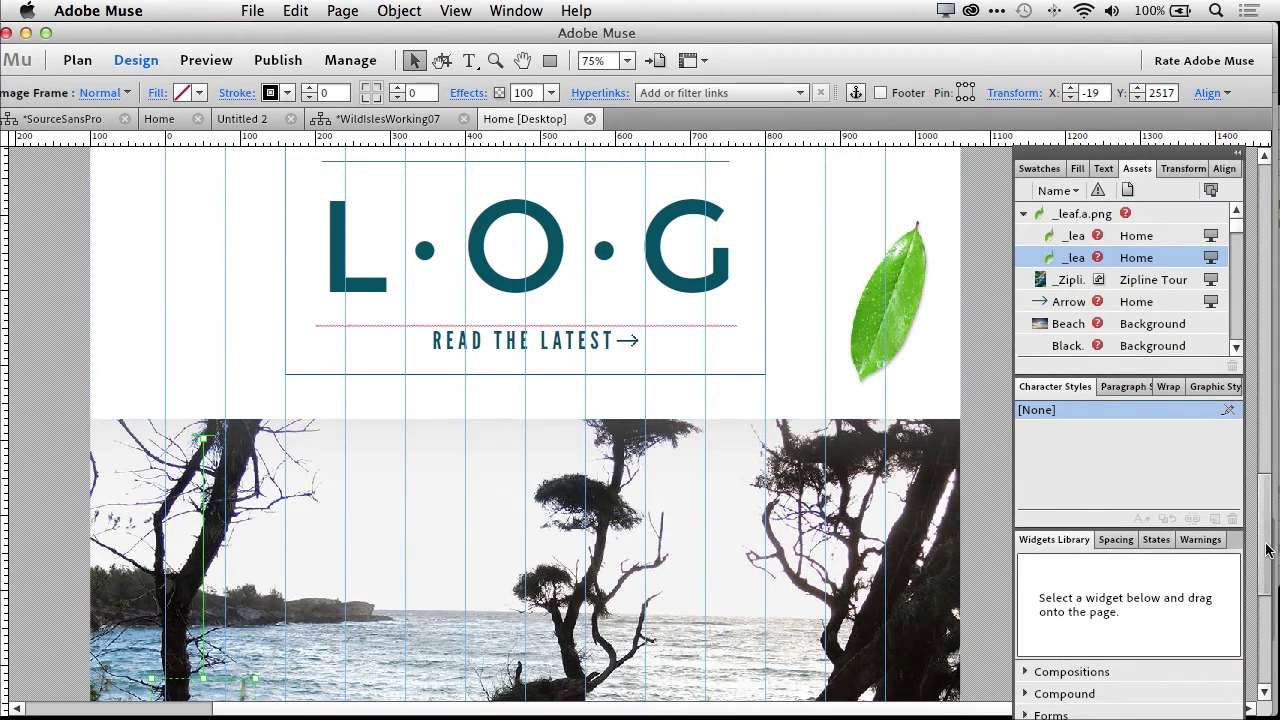
scroll(1266, 549, "down", 2)
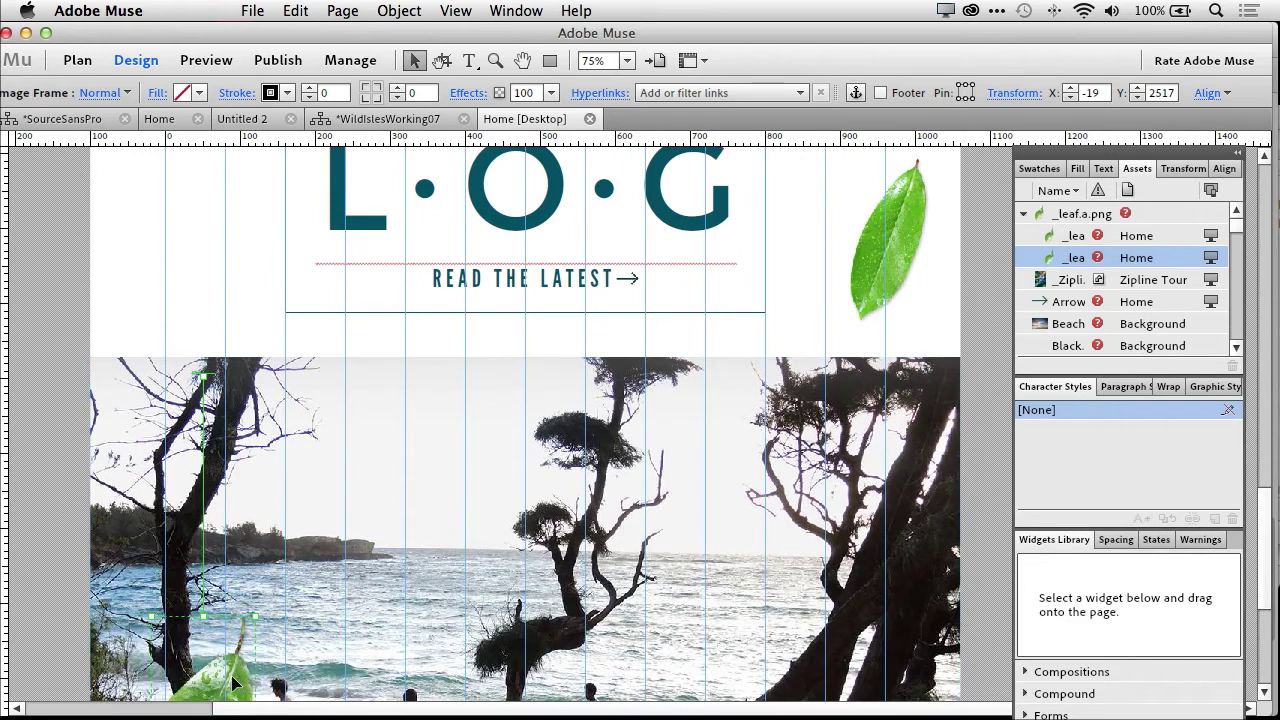
left_click(466, 93)
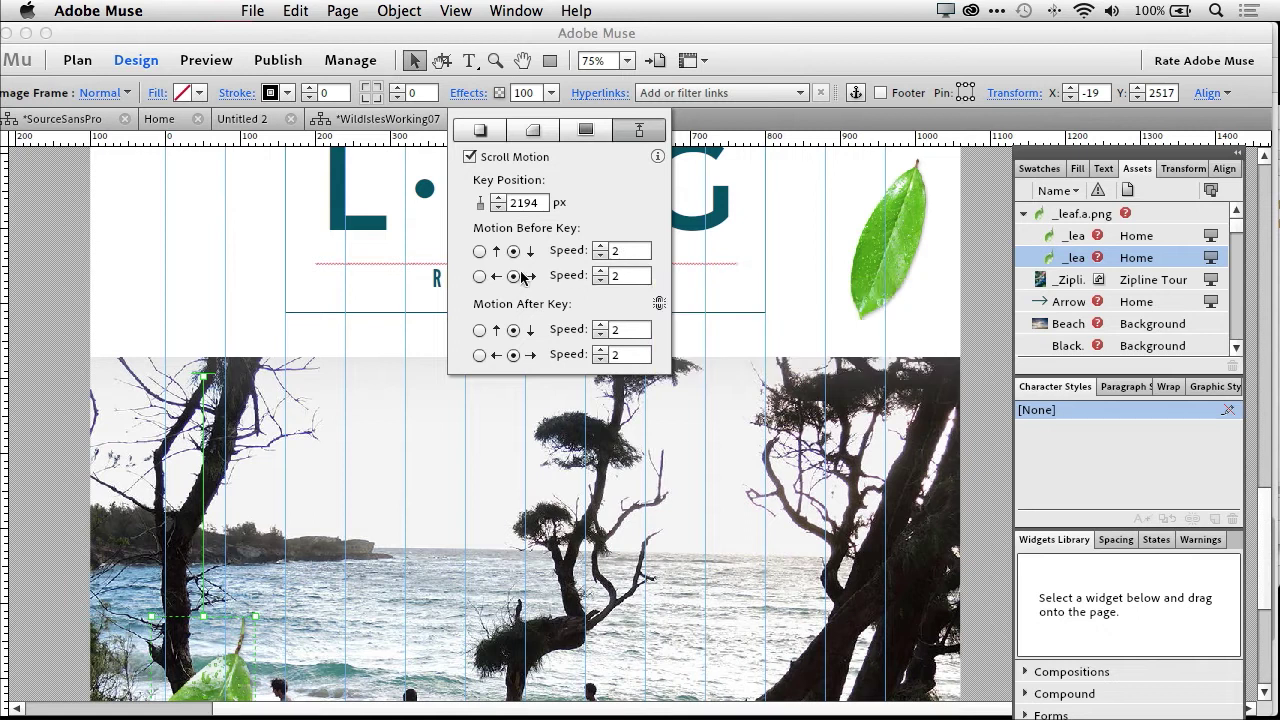
Step: Set the leaf's horizontal speed to 0 before the key and 1 after it
left_click(607, 276)
left_click(635, 356)
Step: Drag the leaf's scroll-motion key up to the L·O·G heading, then preview the page in Chrome from the File menu
left_click(259, 320)
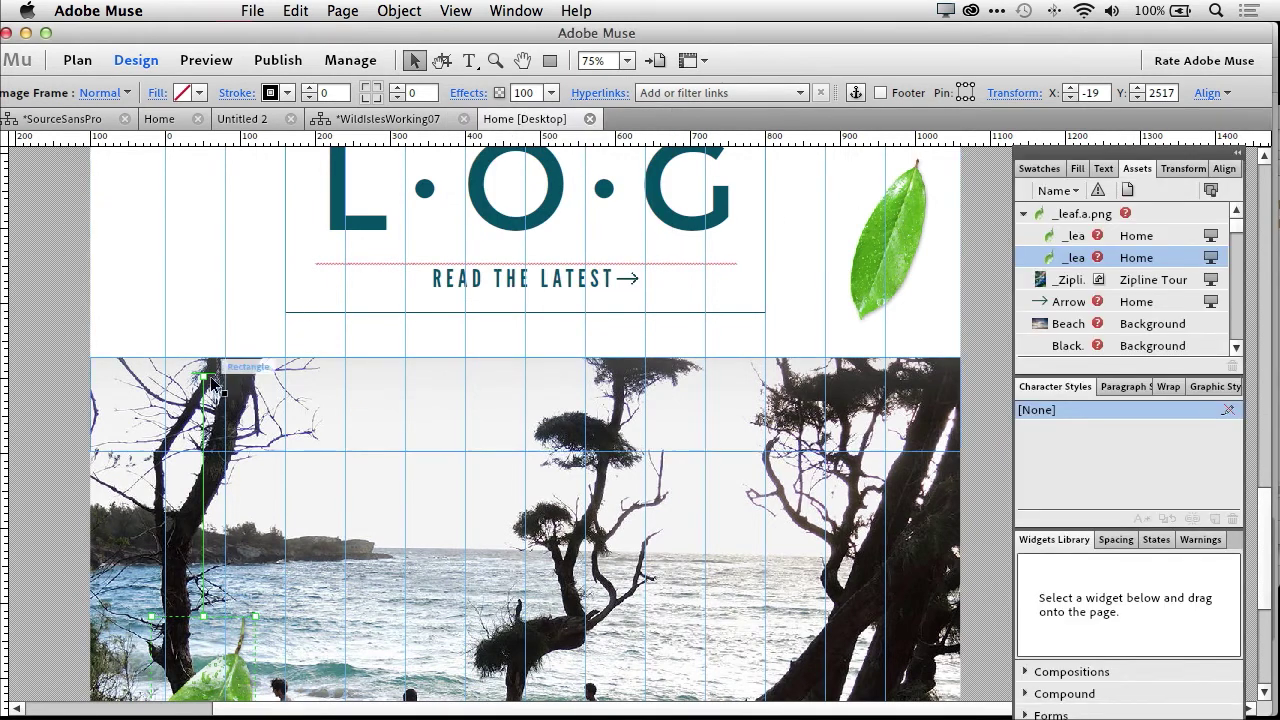
left_click_drag(201, 375, 200, 190)
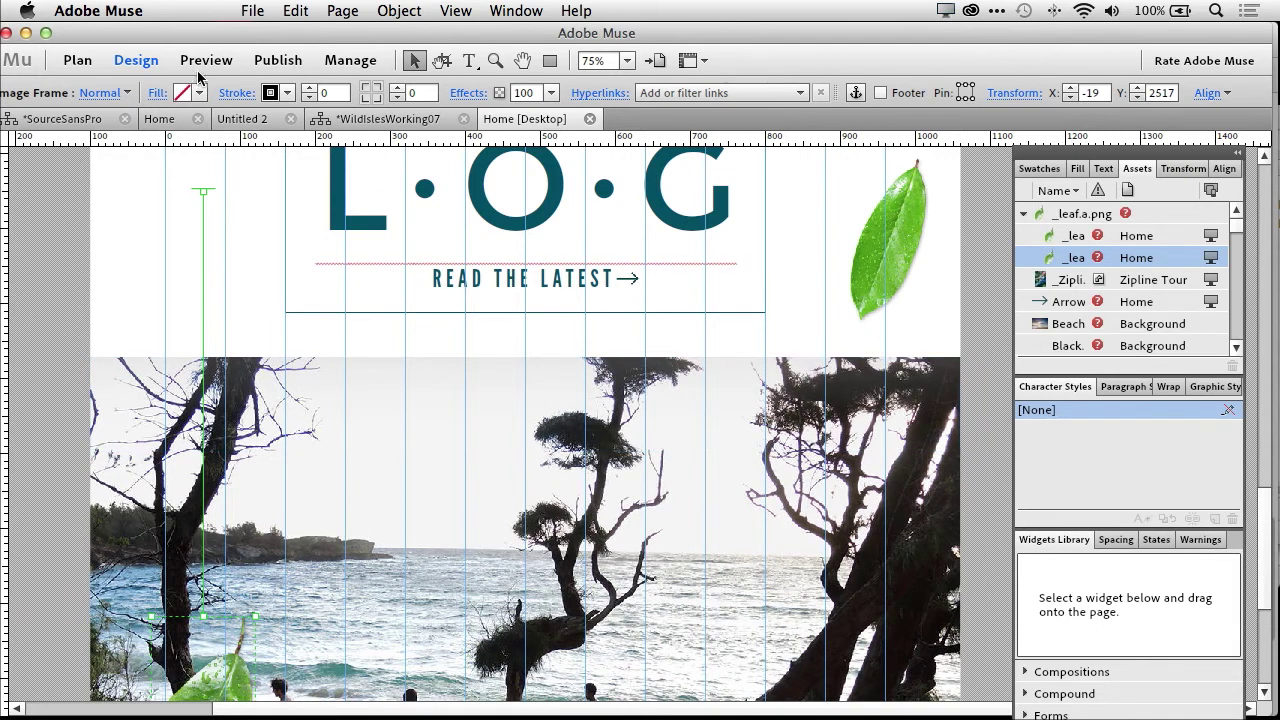
left_click(250, 12)
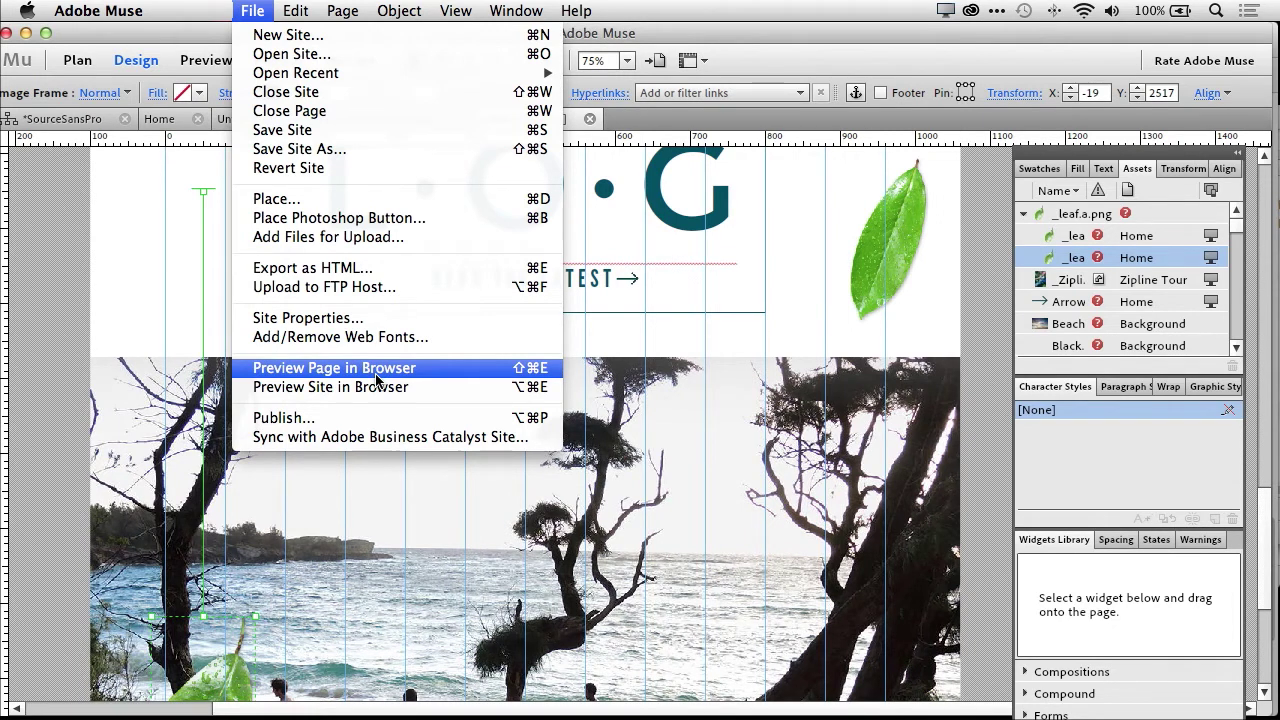
left_click(377, 378)
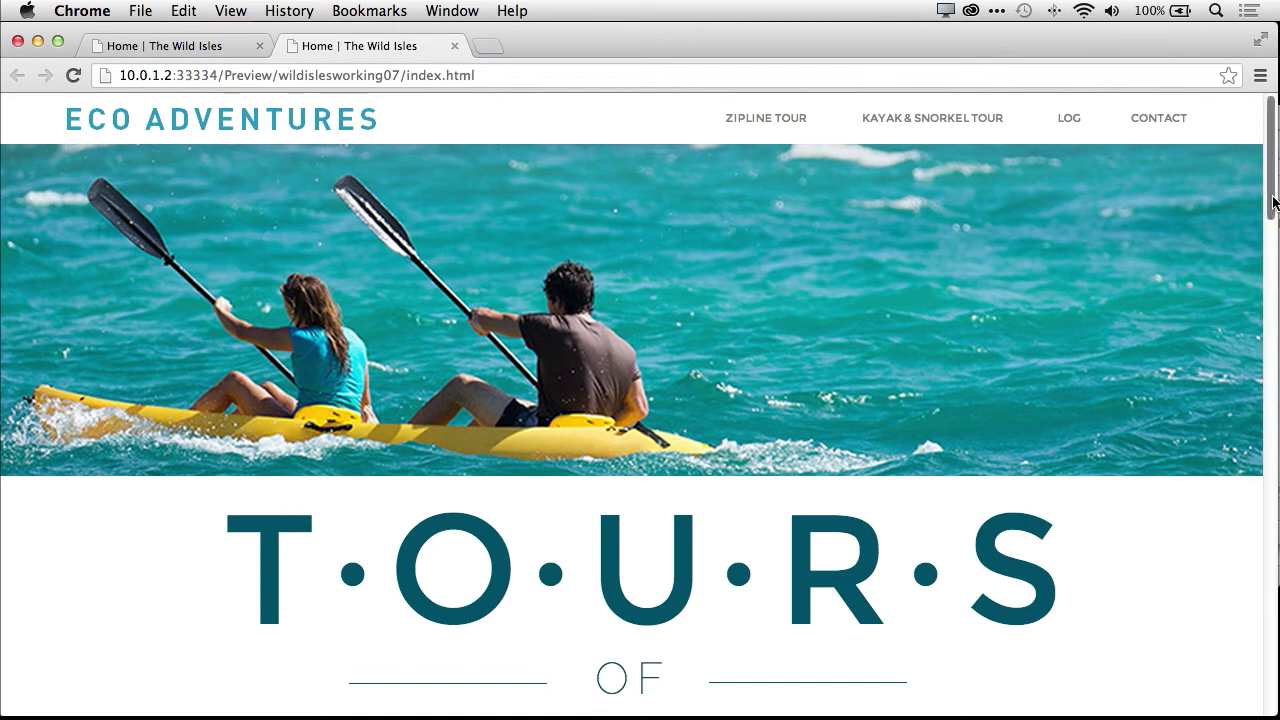
Step: Scroll the Chrome preview to the Eco Adventure L·O·G block, watching the leaves glide onto the beach photo
left_click_drag(1273, 202, 1263, 529)
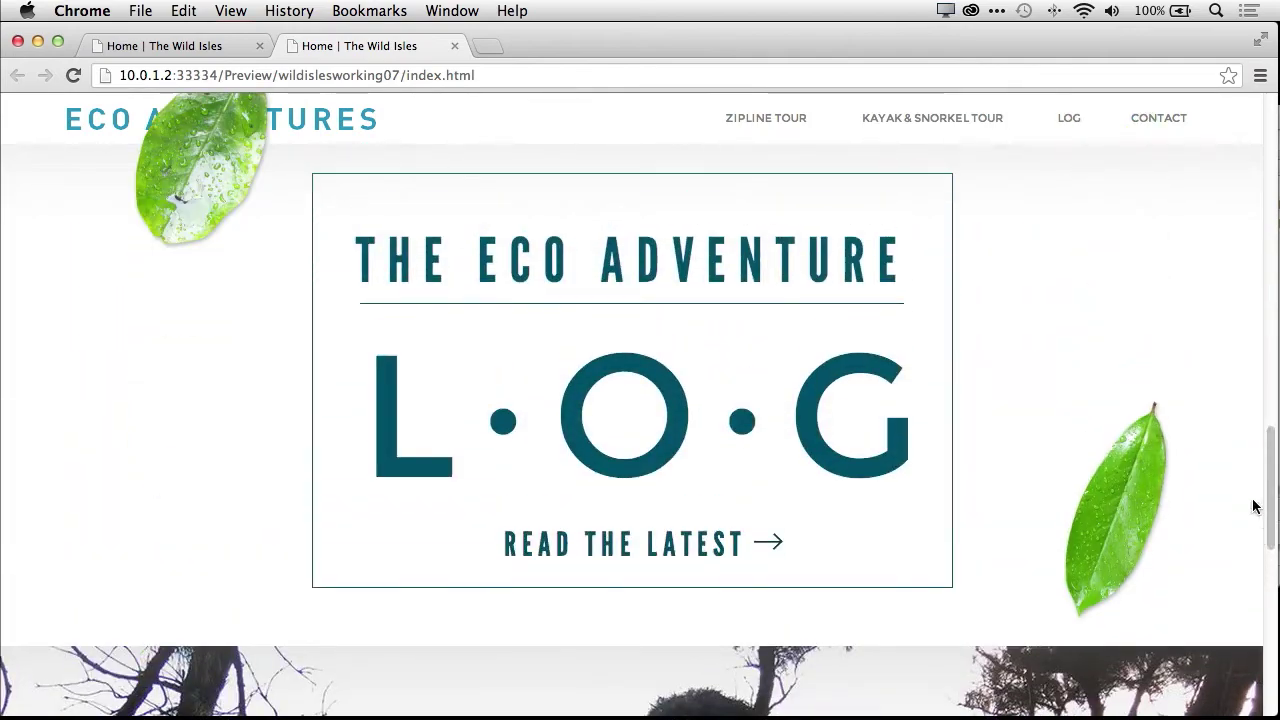